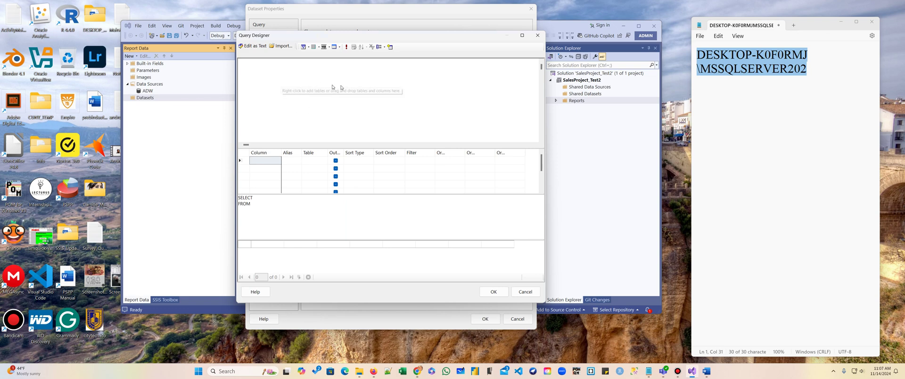
# Nudge the Query Designer window higher and bring up the diagram pane's shortcut menu
pyautogui.moveTo(335, 38)
pyautogui.mouseDown()
pyautogui.moveTo(335, 50)
pyautogui.moveTo(333, 28)
pyautogui.mouseUp()
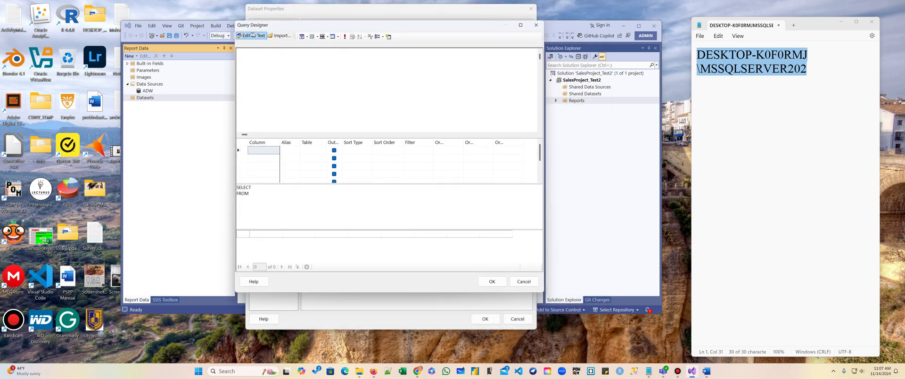
pyautogui.rightClick(275, 65)
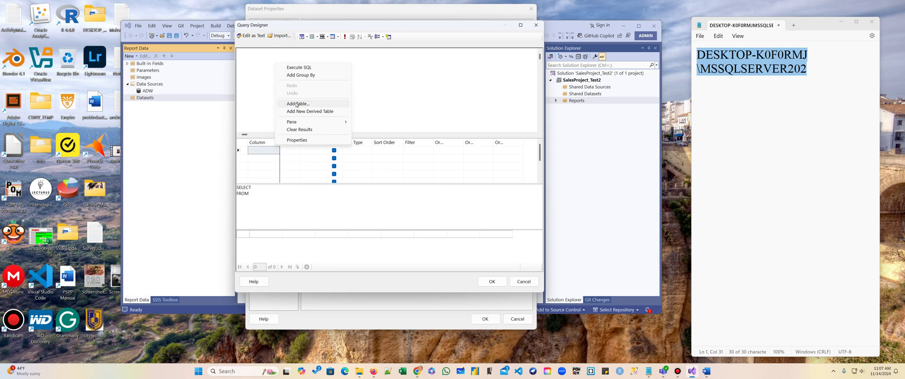
# Add the FactInternetSales and DimCustomer tables to the query diagram, then close the table list
pyautogui.click(297, 104)
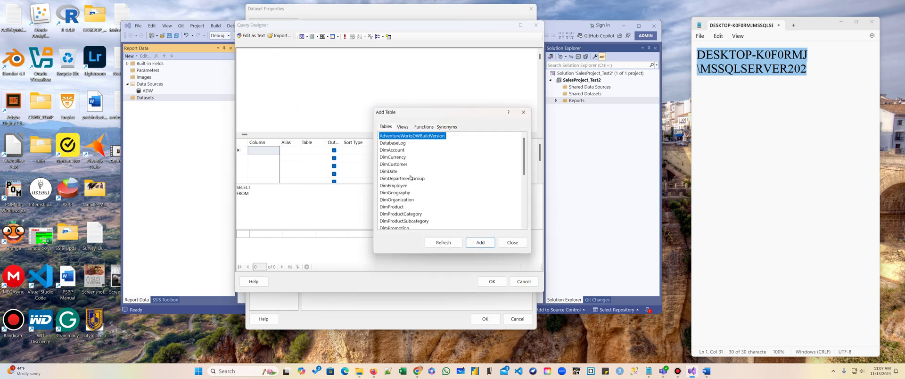
pyautogui.scroll(-3, 410, 178)
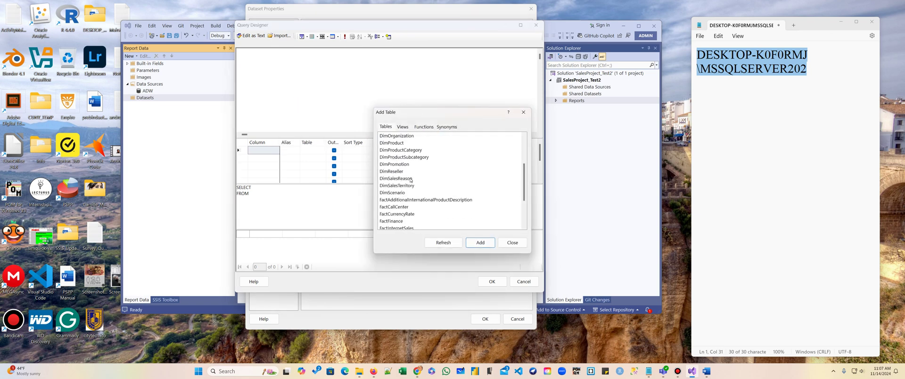
pyautogui.scroll(-3, 410, 179)
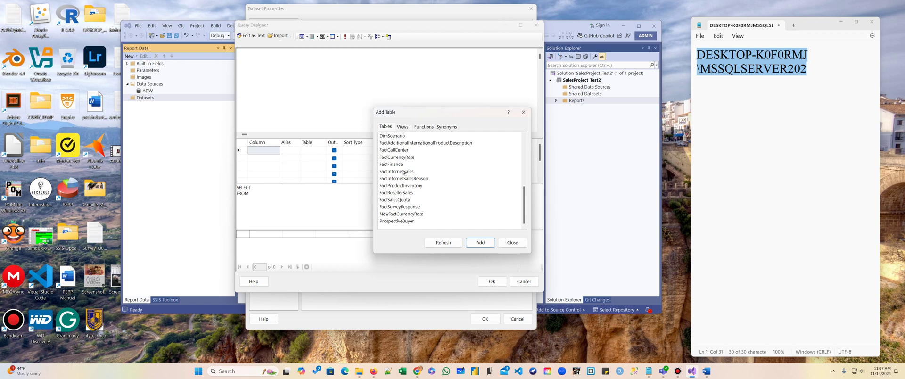
pyautogui.click(403, 172)
pyautogui.click(480, 242)
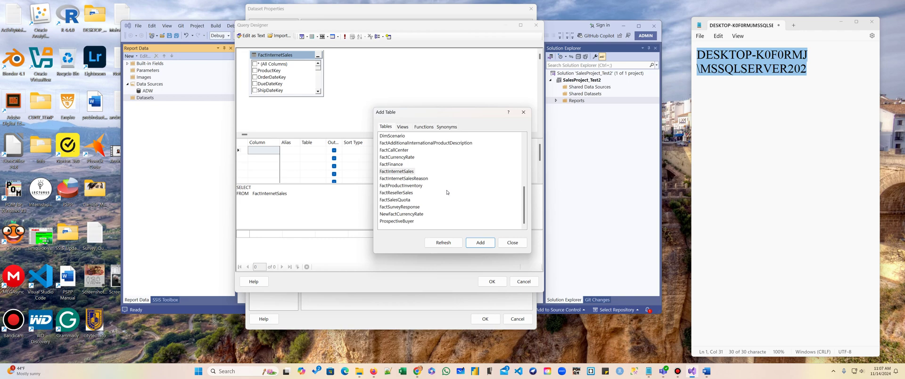
pyautogui.scroll(3, 447, 192)
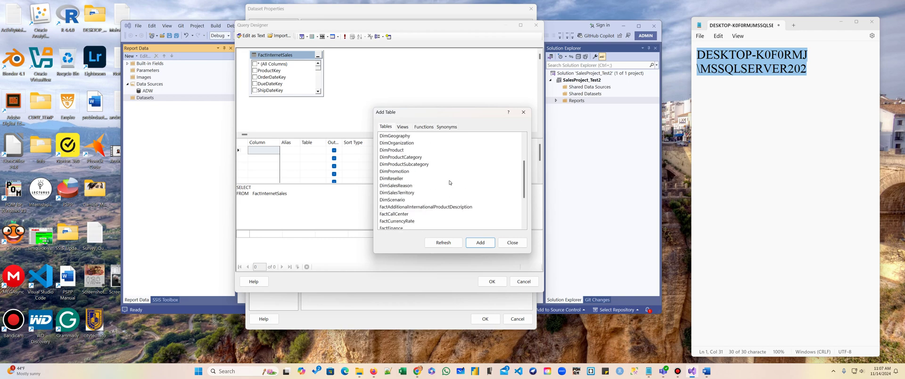
pyautogui.scroll(1, 449, 182)
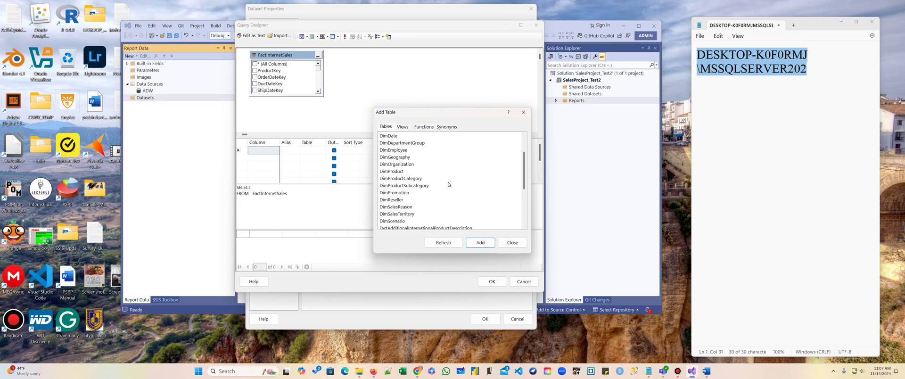
pyautogui.scroll(2, 448, 184)
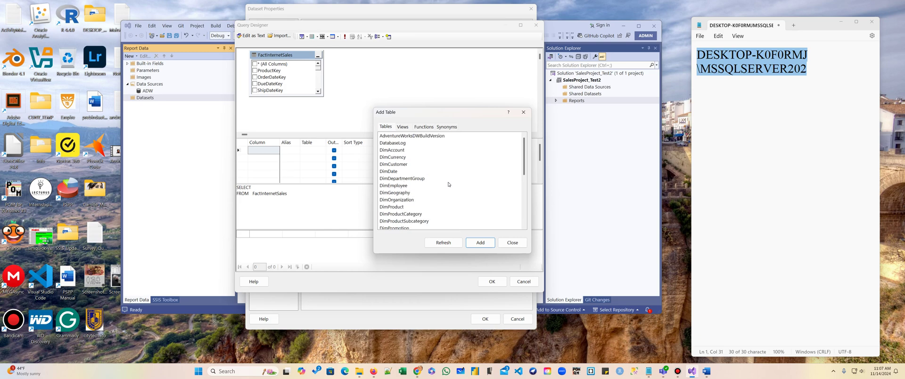
pyautogui.click(412, 165)
pyautogui.click(480, 242)
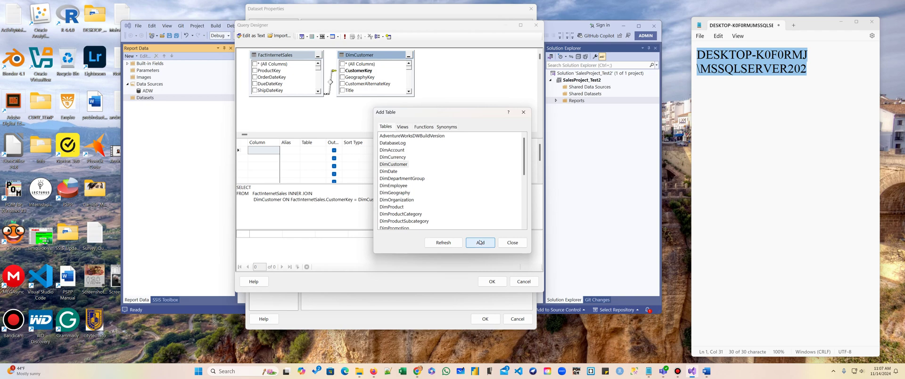
pyautogui.click(512, 242)
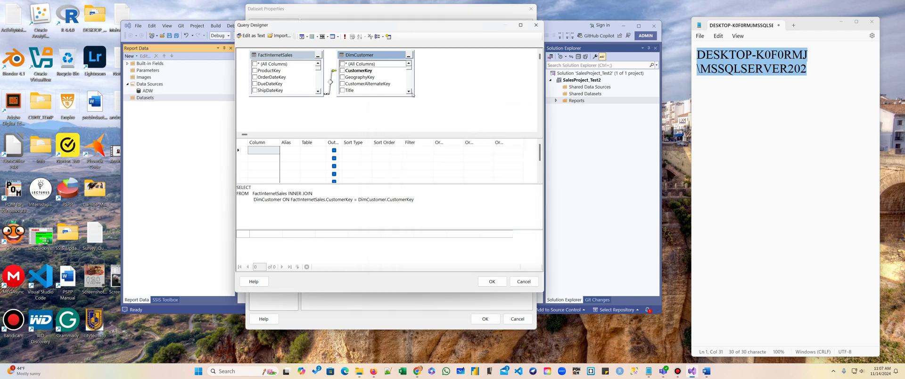
# Maximize the Query Designer and enlarge the FactInternetSales and DimCustomer boxes to show their columns
pyautogui.click(520, 26)
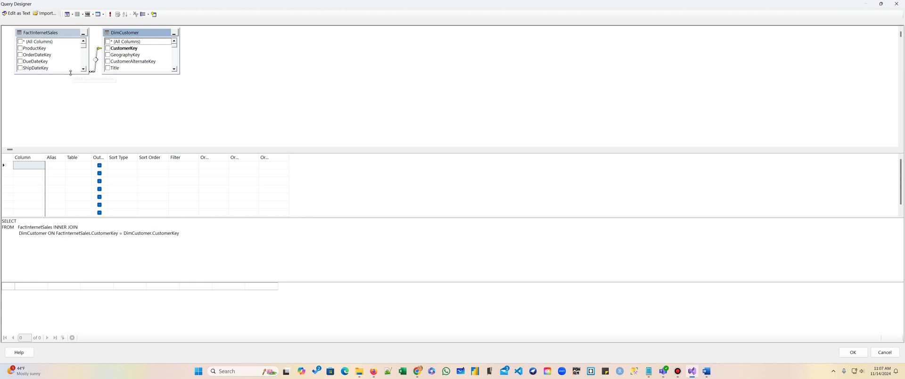
pyautogui.moveTo(70, 74); pyautogui.dragTo(67, 140)
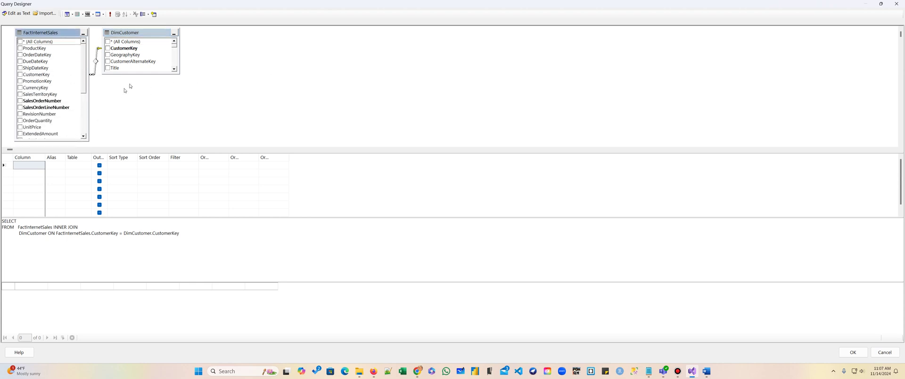
pyautogui.moveTo(148, 32); pyautogui.dragTo(240, 39)
pyautogui.moveTo(248, 78); pyautogui.dragTo(286, 194)
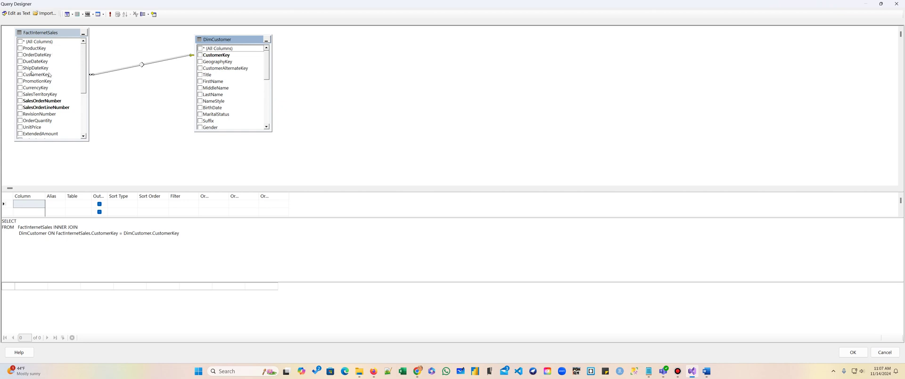
# Select the TotalProductCost, SalesAmount, Gender and MaritalStatus columns, then restore the window size
pyautogui.scroll(-3, 86, 83)
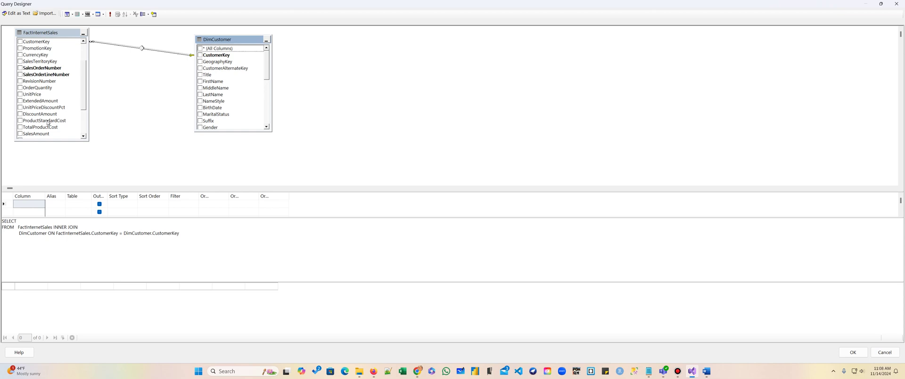
pyautogui.click(19, 127)
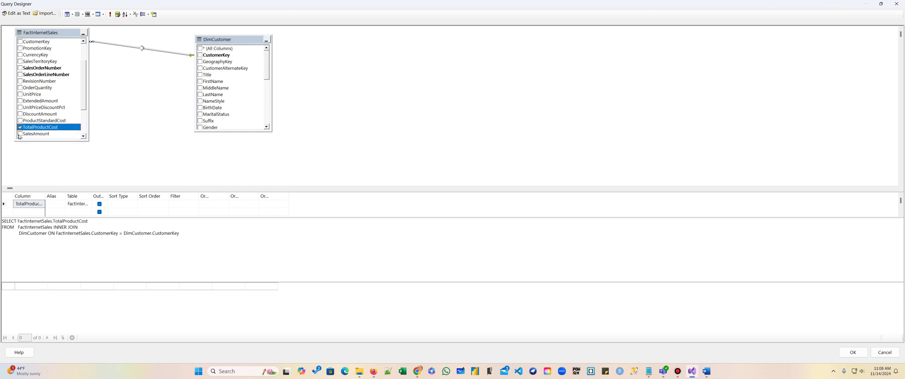
pyautogui.click(20, 134)
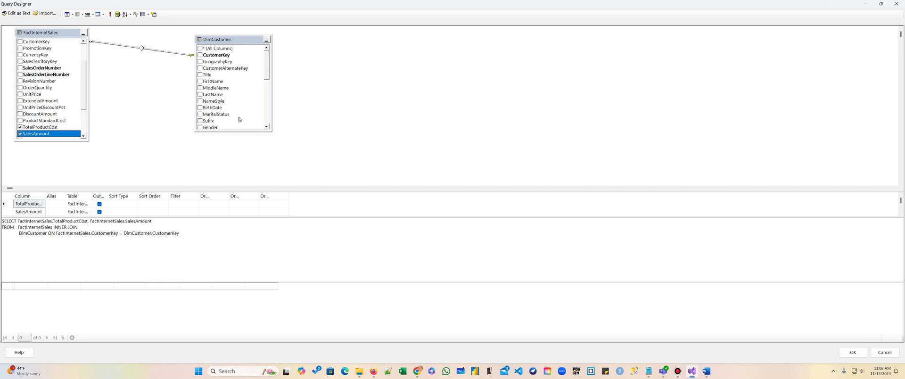
pyautogui.scroll(-1, 263, 77)
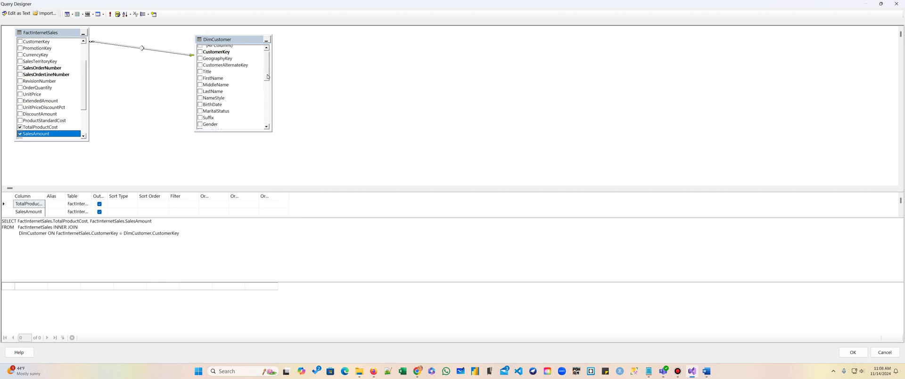
pyautogui.click(200, 121)
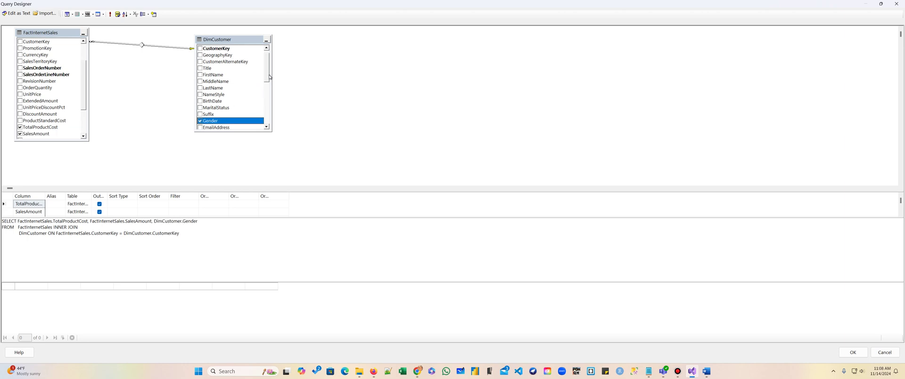
pyautogui.scroll(-3, 269, 82)
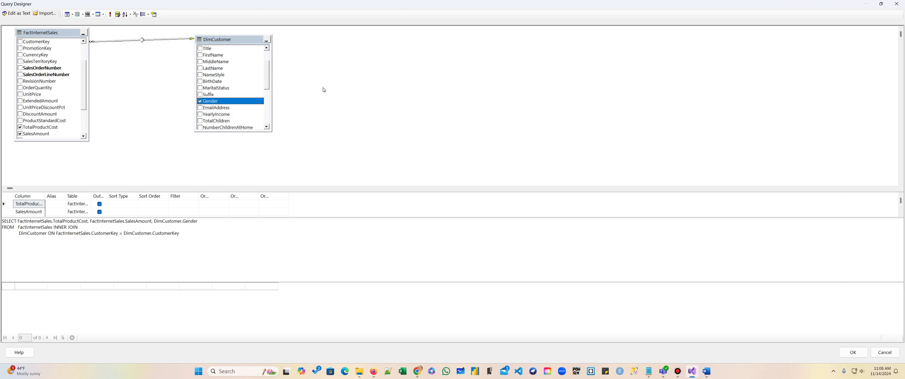
pyautogui.click(200, 88)
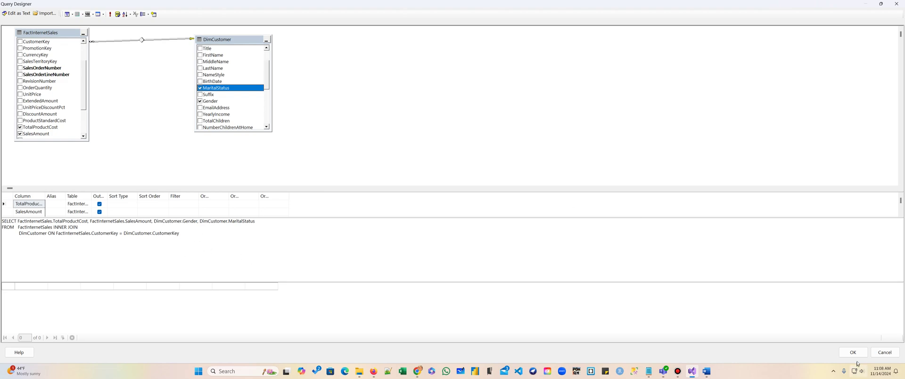
pyautogui.click(883, 6)
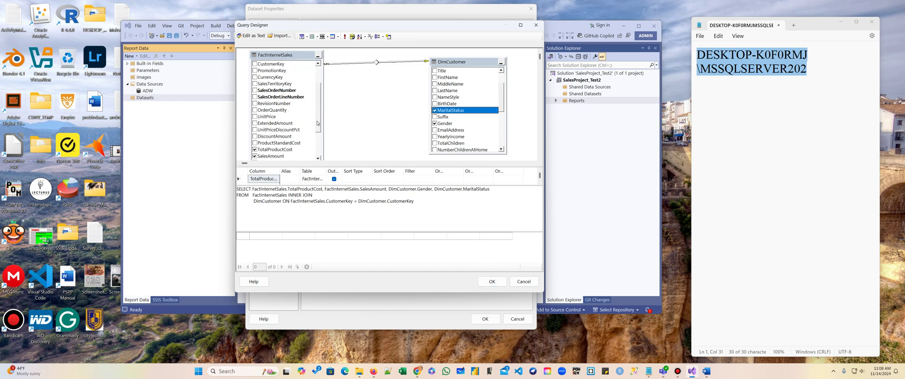
# Accept the designed query so DataSet1 gets the SELECT joining FactInternetSales and DimCustomer
pyautogui.moveTo(317, 123); pyautogui.dragTo(318, 128)
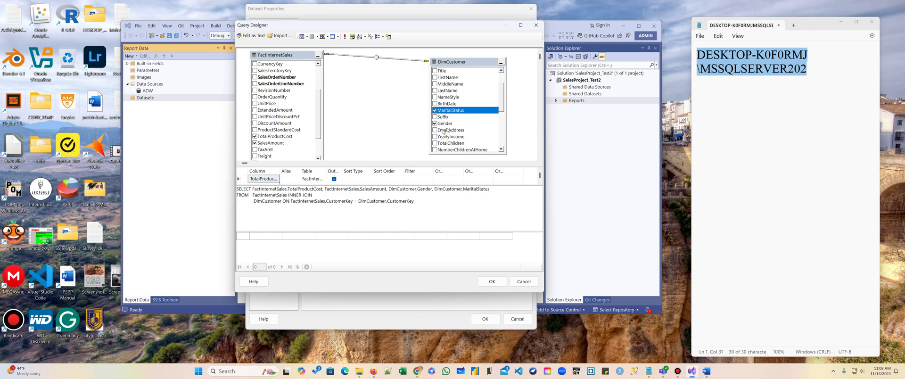
pyautogui.click(499, 284)
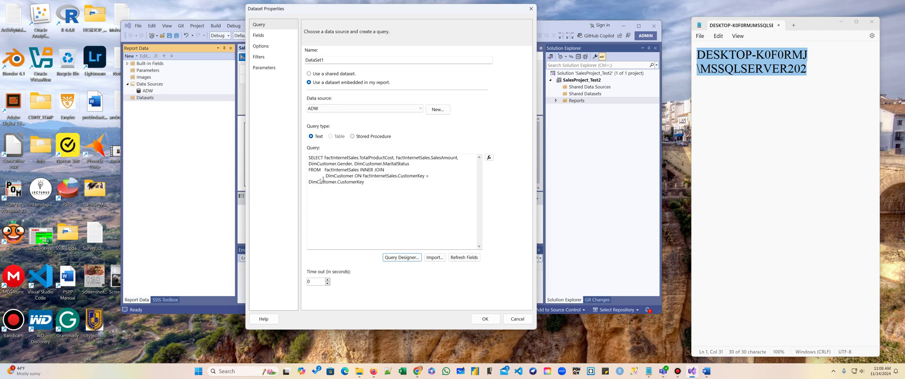
# Confirm Dataset Properties to create DataSet1, then browse the Tools, Analyze and View menus for the Toolbox
pyautogui.click(484, 318)
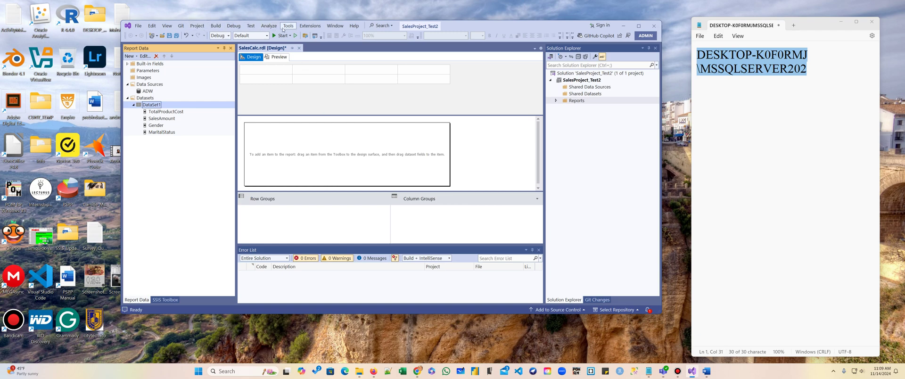
pyautogui.click(286, 27)
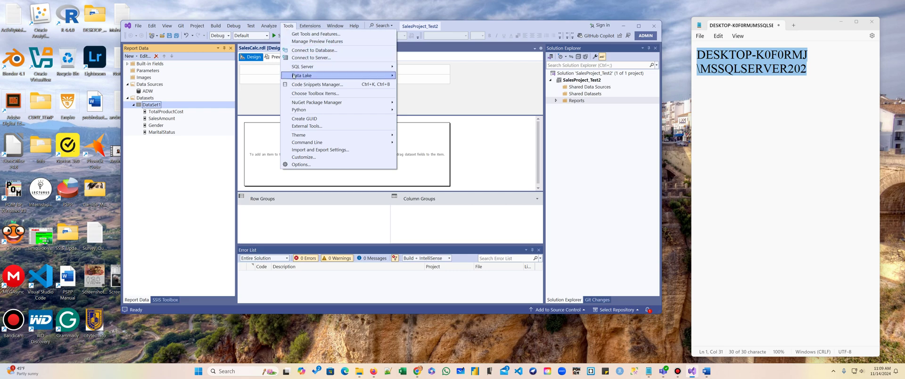
pyautogui.moveTo(261, 28)
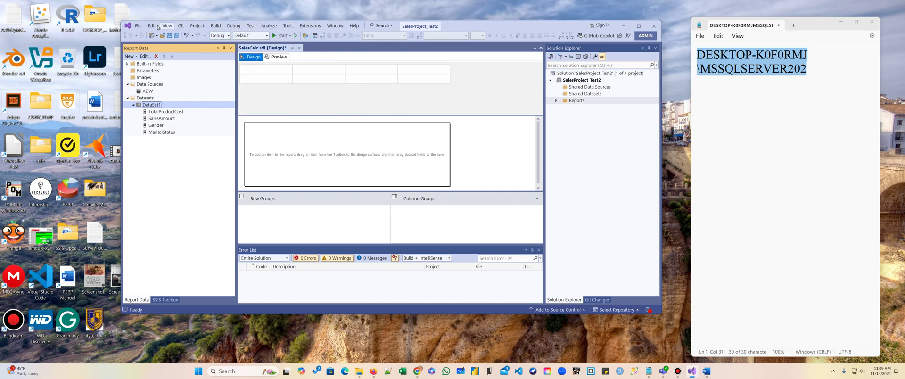
pyautogui.moveTo(165, 27)
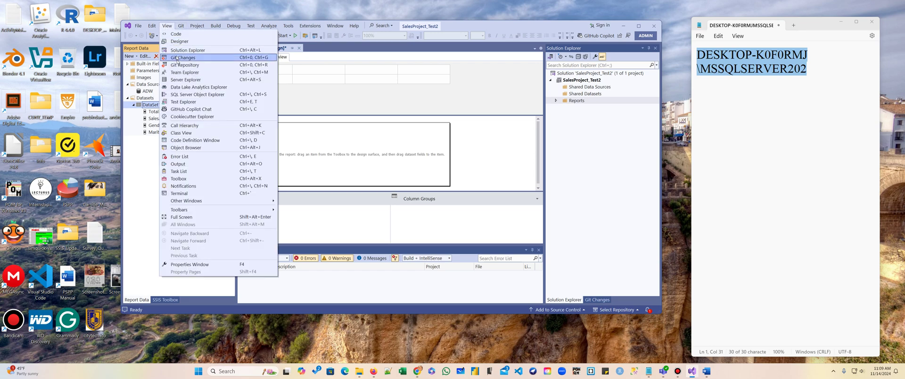
# Show the Toolbox and drag a Table item onto the report body
pyautogui.click(207, 179)
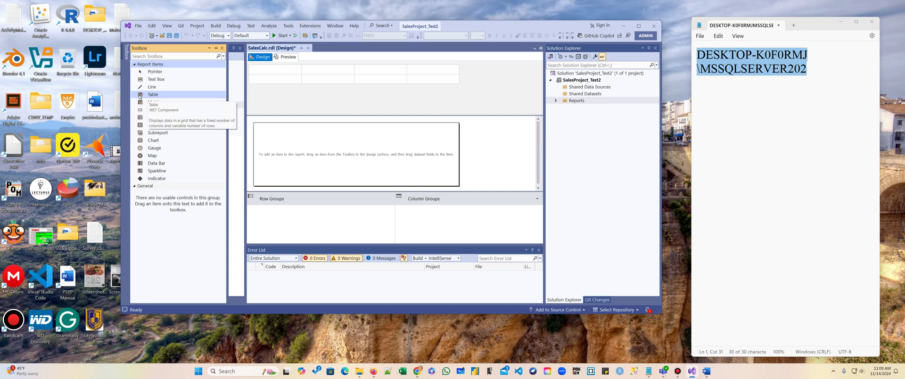
pyautogui.moveTo(139, 96); pyautogui.dragTo(285, 138)
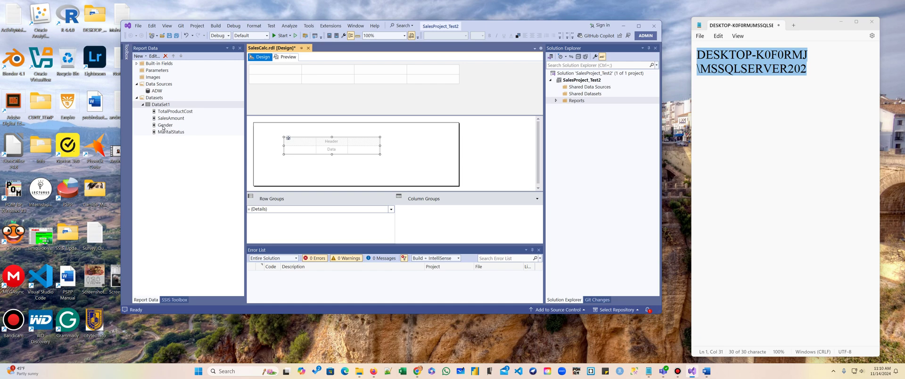
# Bind Gender, MaritalStatus and SalesAmount into the table's three columns
pyautogui.moveTo(169, 126); pyautogui.dragTo(293, 148)
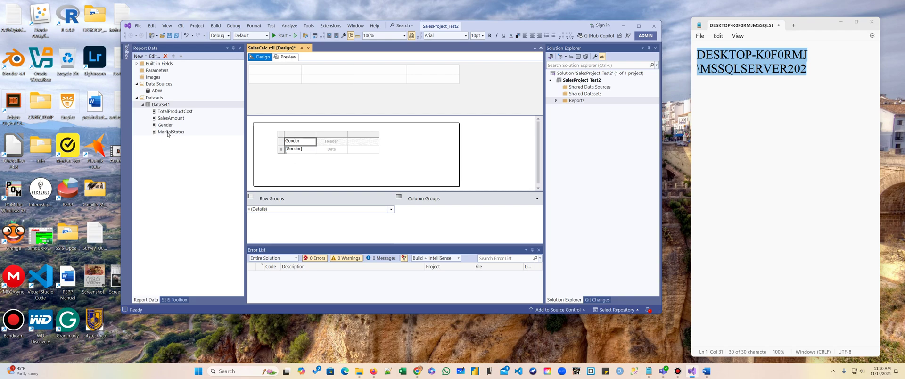
pyautogui.moveTo(168, 135); pyautogui.dragTo(323, 143)
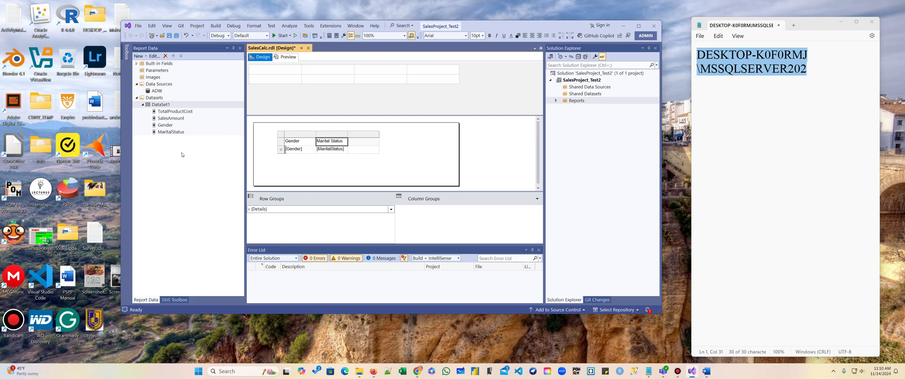
pyautogui.moveTo(167, 121); pyautogui.dragTo(363, 145)
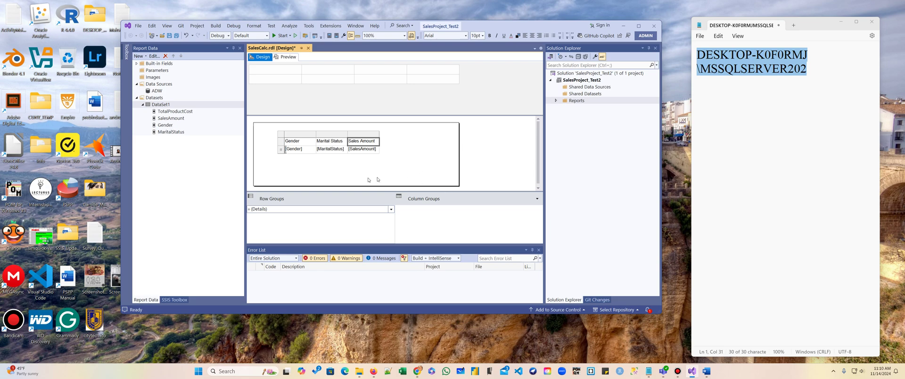
# Insert a column right of Sales Amount and fill it with TotalProductCost
pyautogui.rightClick(365, 135)
pyautogui.moveTo(388, 141)
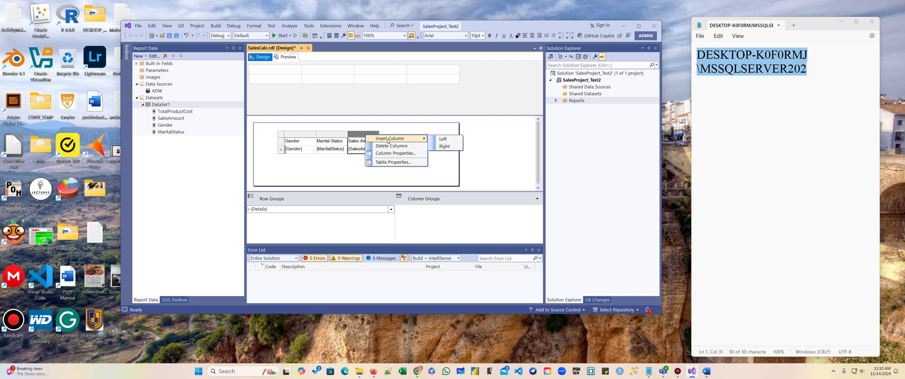
pyautogui.click(444, 146)
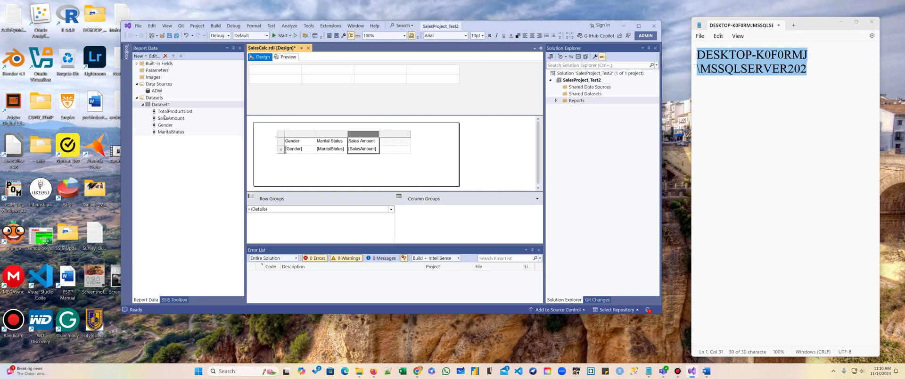
pyautogui.click(203, 115)
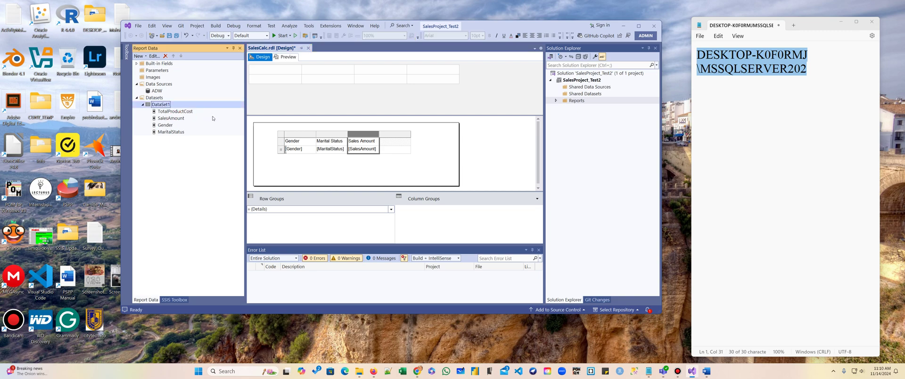
pyautogui.moveTo(179, 113); pyautogui.dragTo(402, 148)
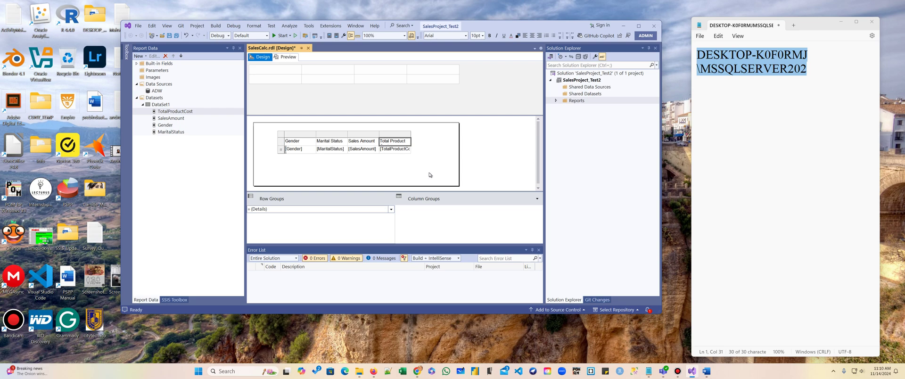
# Preview the report, dismiss the feedback survey and maximize Visual Studio to view the data rows
pyautogui.click(288, 57)
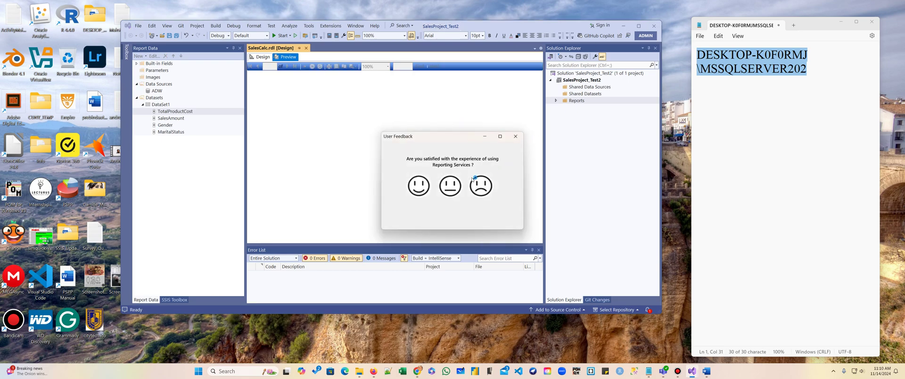
pyautogui.click(515, 136)
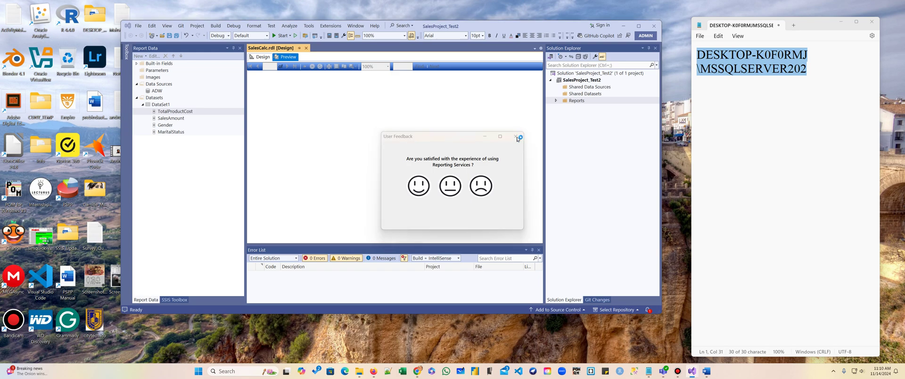
pyautogui.click(636, 27)
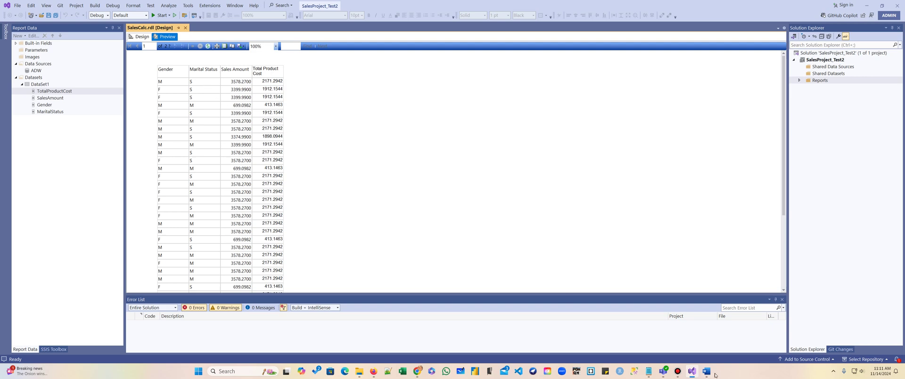
pyautogui.moveTo(677, 372)
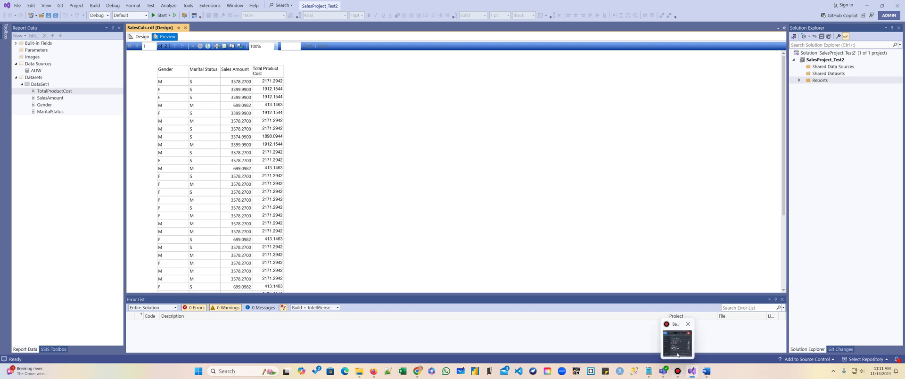